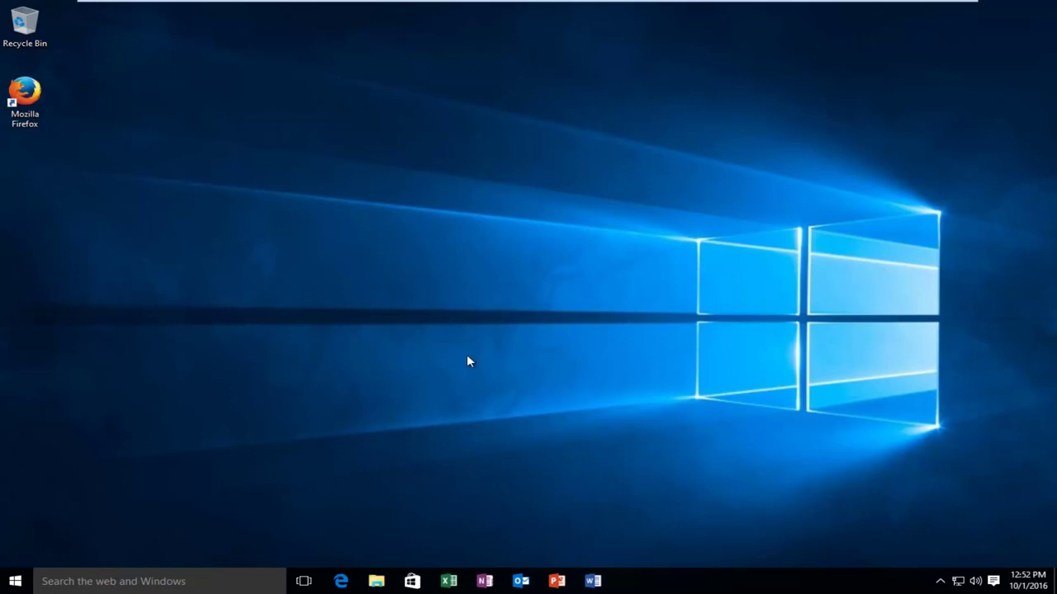
Open Task Manager from the taskbar menu, maximized in full-details view, and scroll to Windows Explorer
right_click(670, 584)
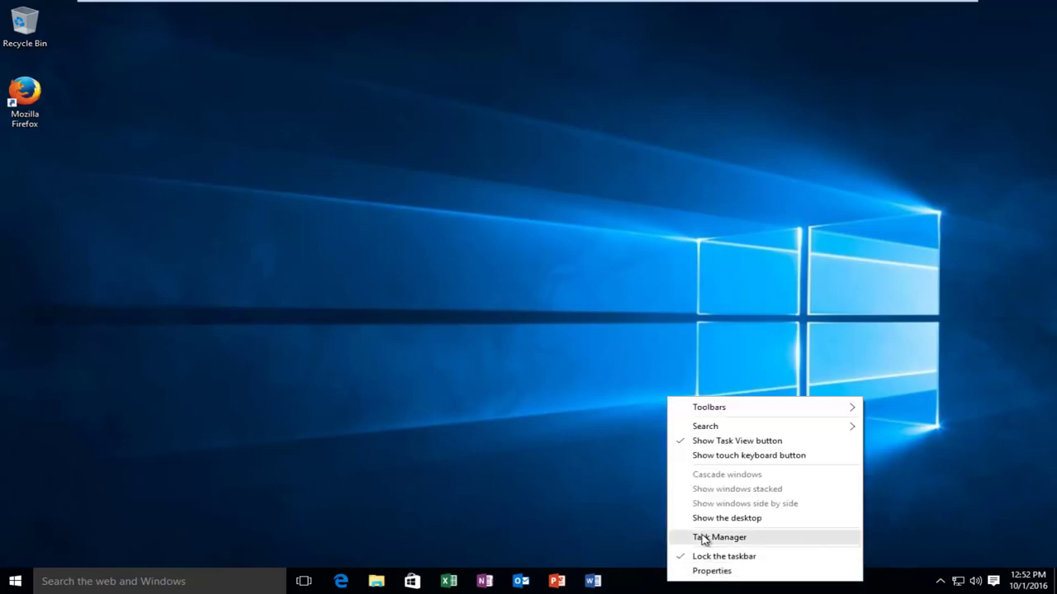
left_click(704, 540)
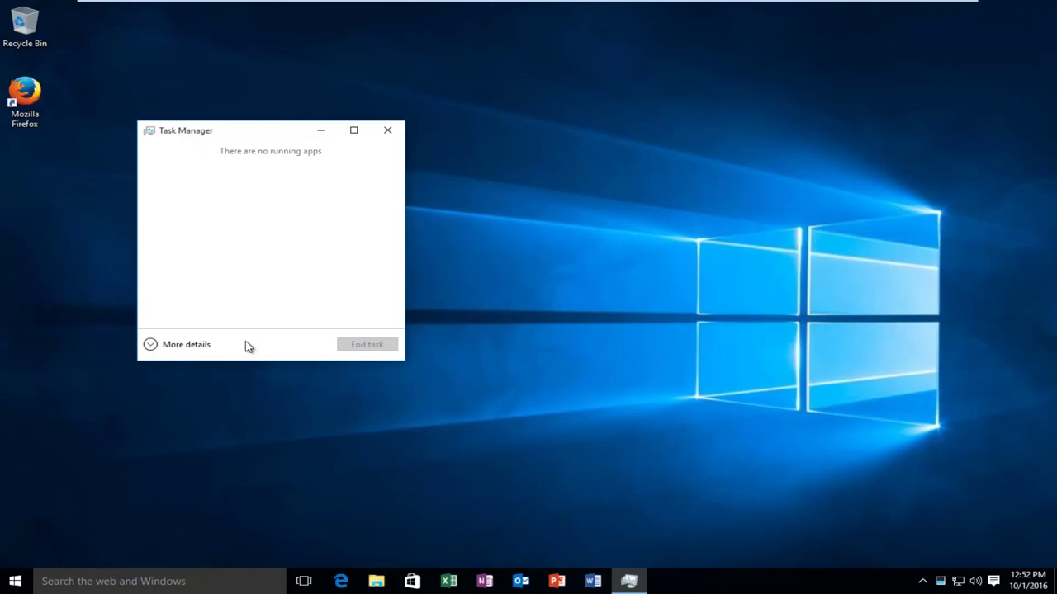
left_click(171, 347)
left_click(560, 132)
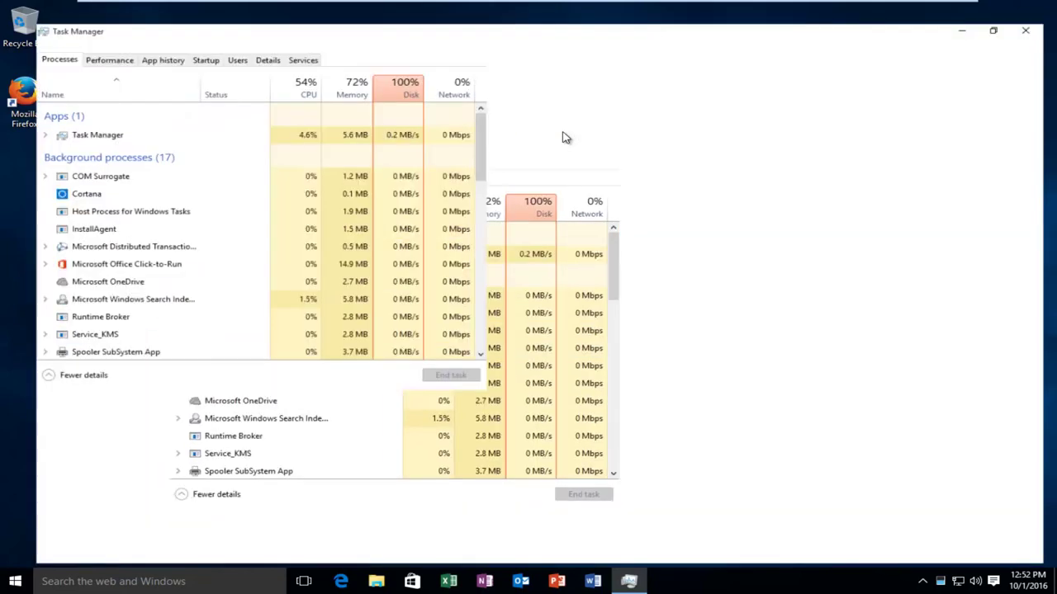
scroll(74, 326, "down", 1)
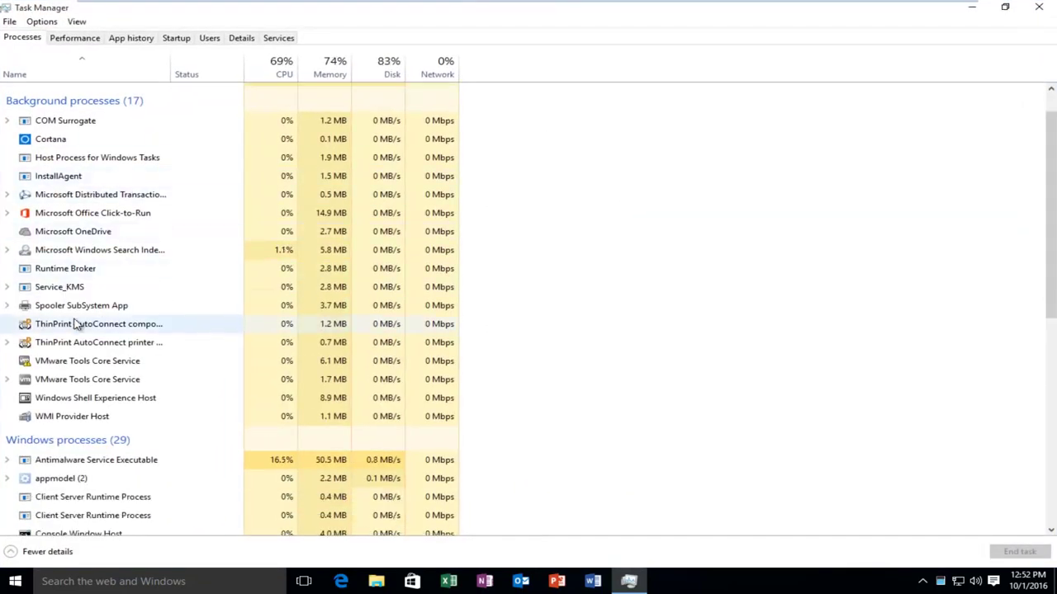
scroll(80, 305, "down", 3)
scroll(80, 305, "down", 6)
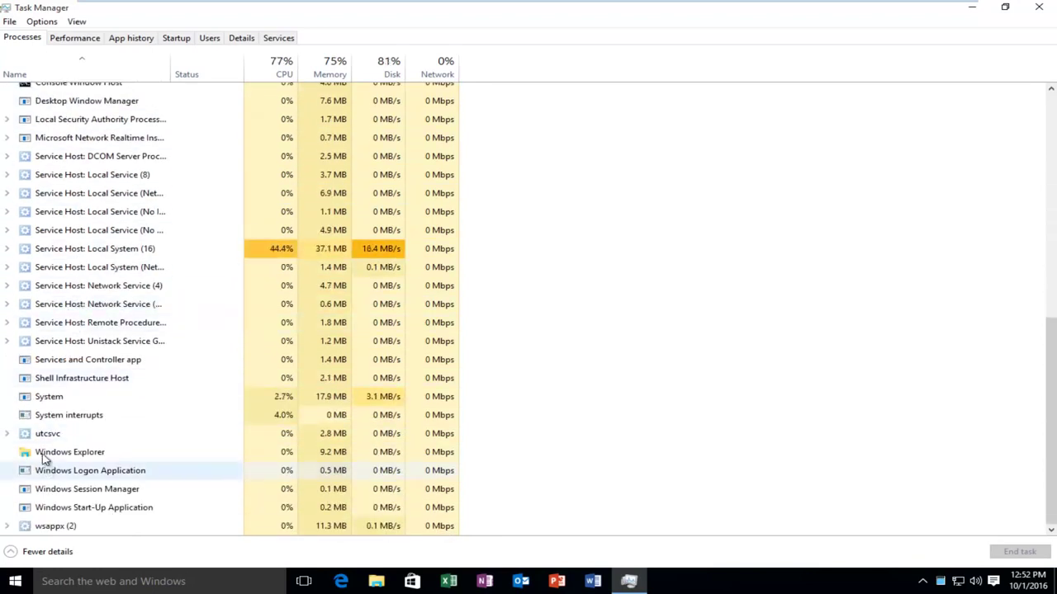
Restart Windows Explorer with the Restart button, then restore Task Manager and move it top-left
left_click(42, 459)
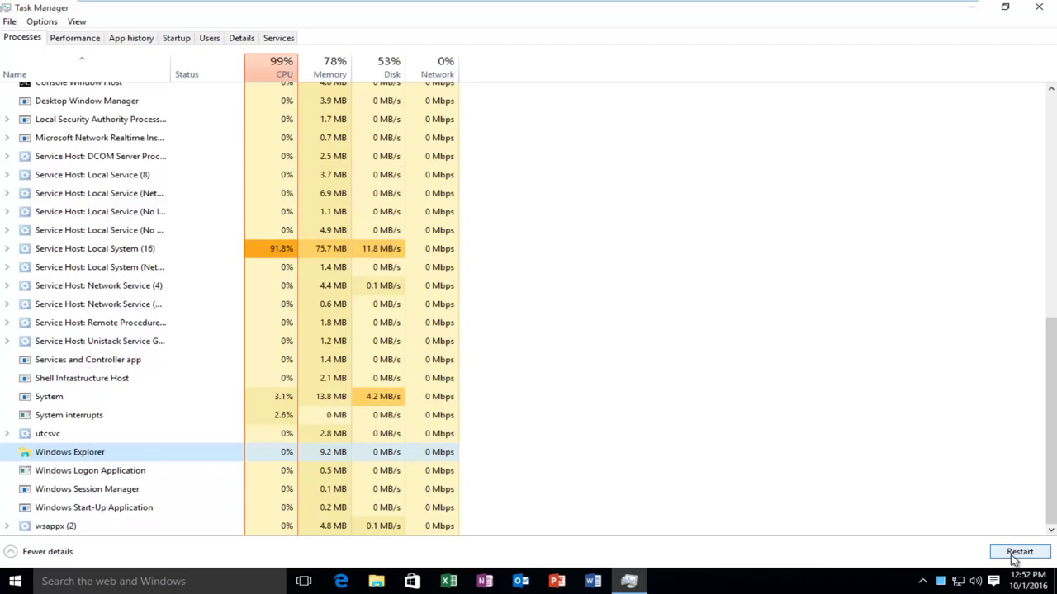
left_click(1024, 554)
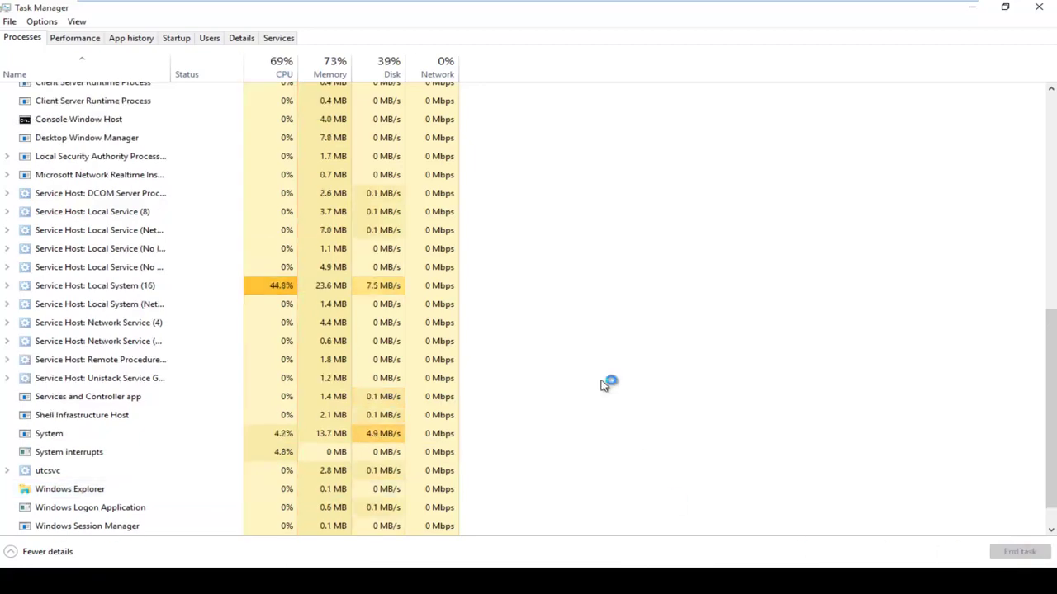
left_click_drag(537, 19, 723, 160)
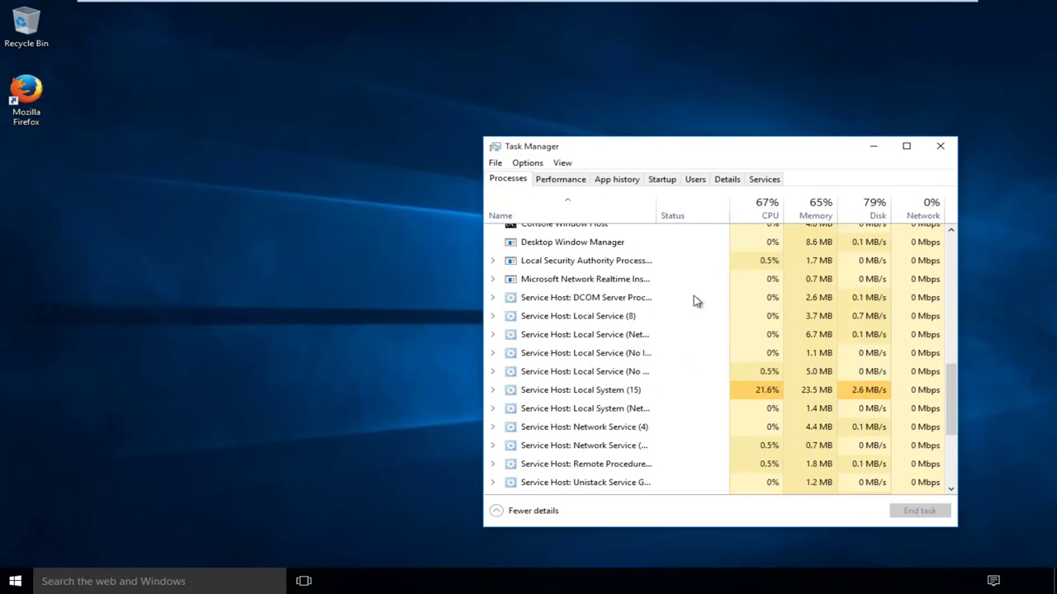
left_click_drag(680, 156, 353, 2)
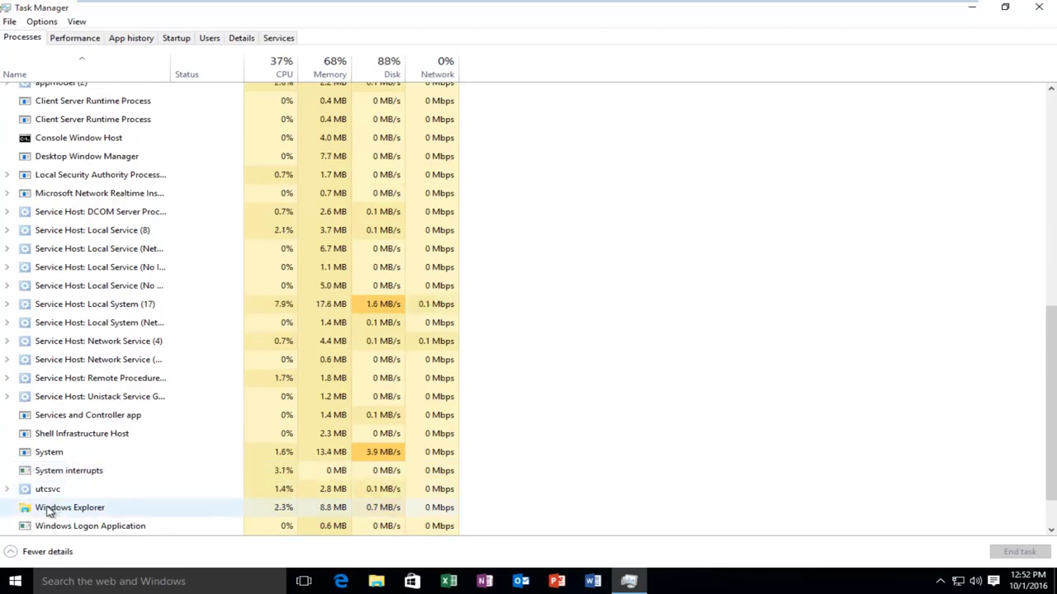
Restart Windows Explorer from its right-click menu, then end its task
right_click(48, 508)
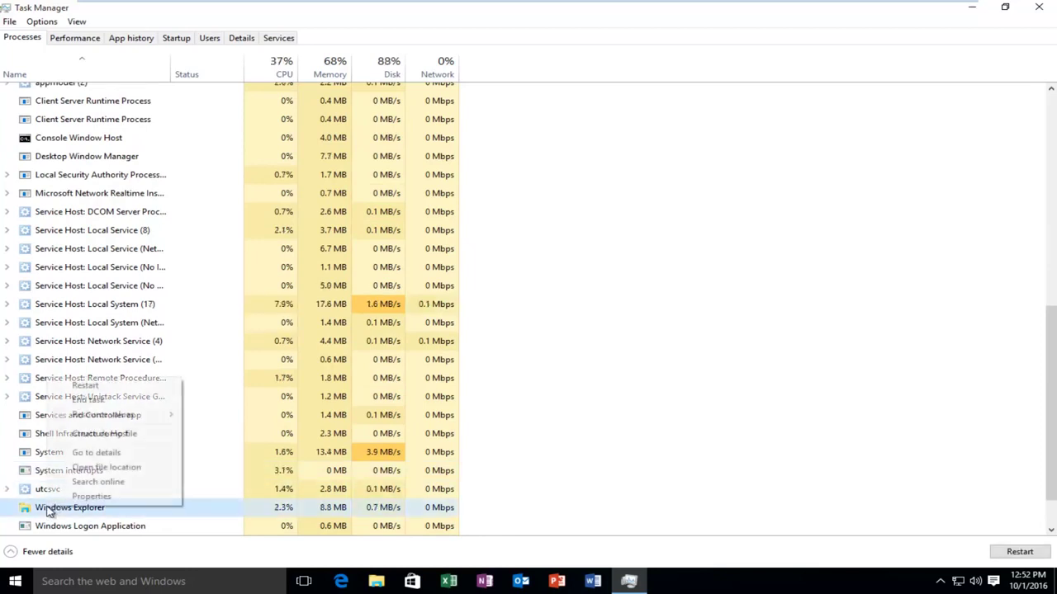
left_click(78, 386)
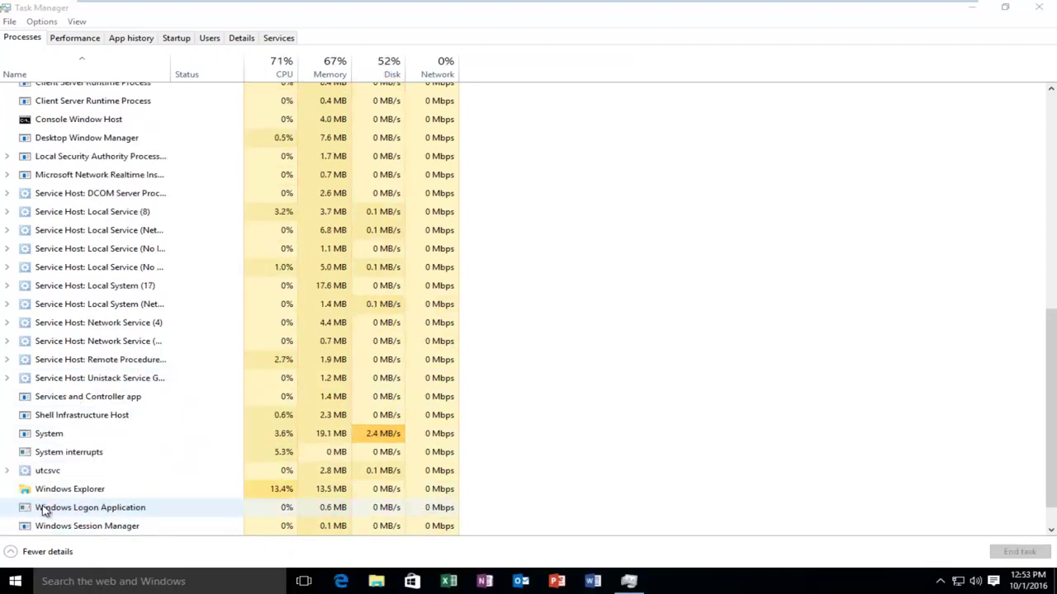
right_click(48, 487)
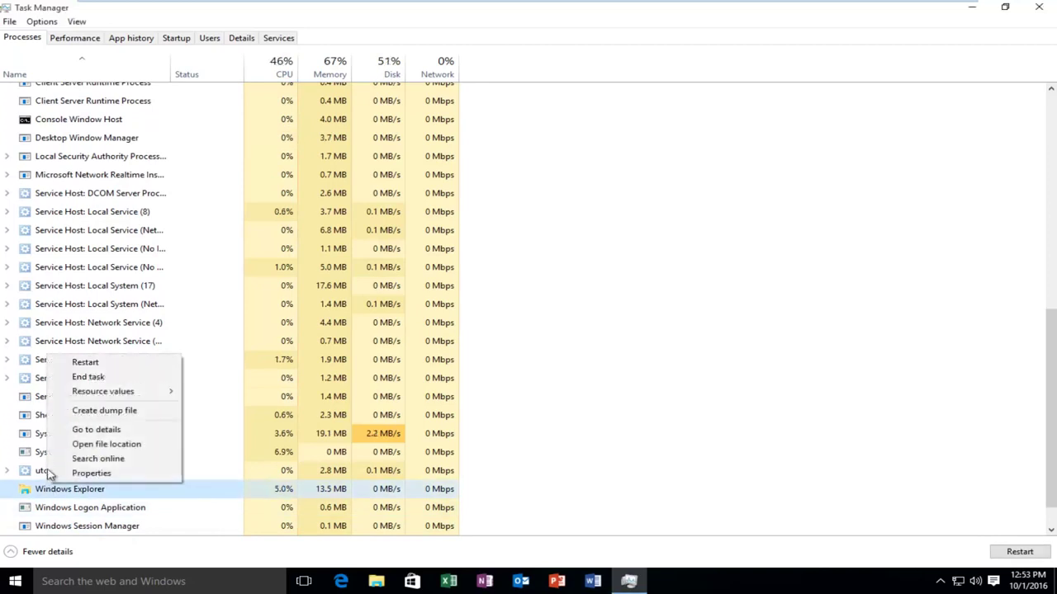
left_click(87, 376)
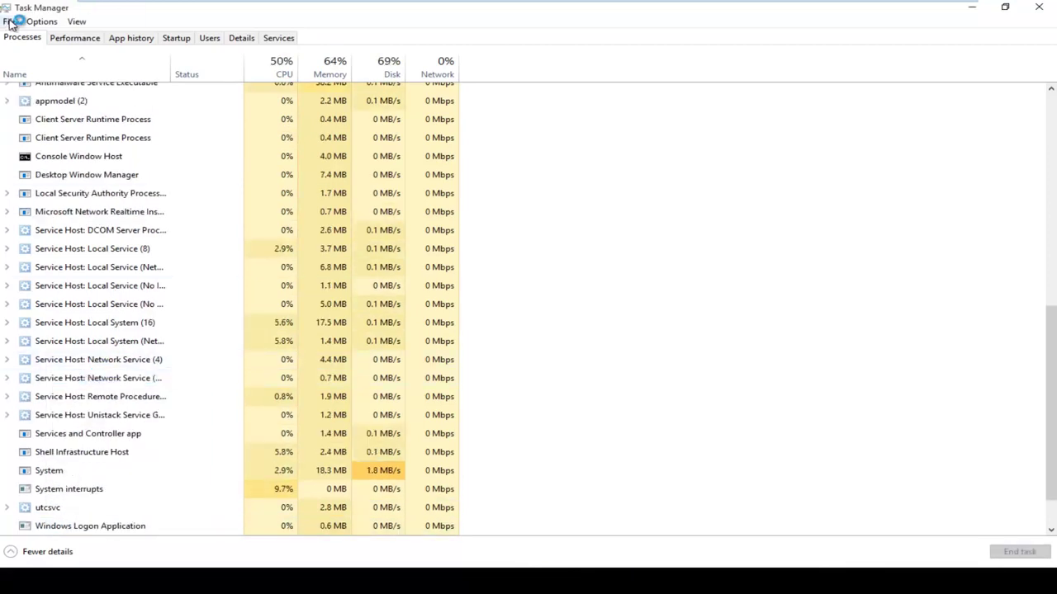
Restore the Task Manager window and run 'explorer' as a new task from the File menu
double_click(167, 9)
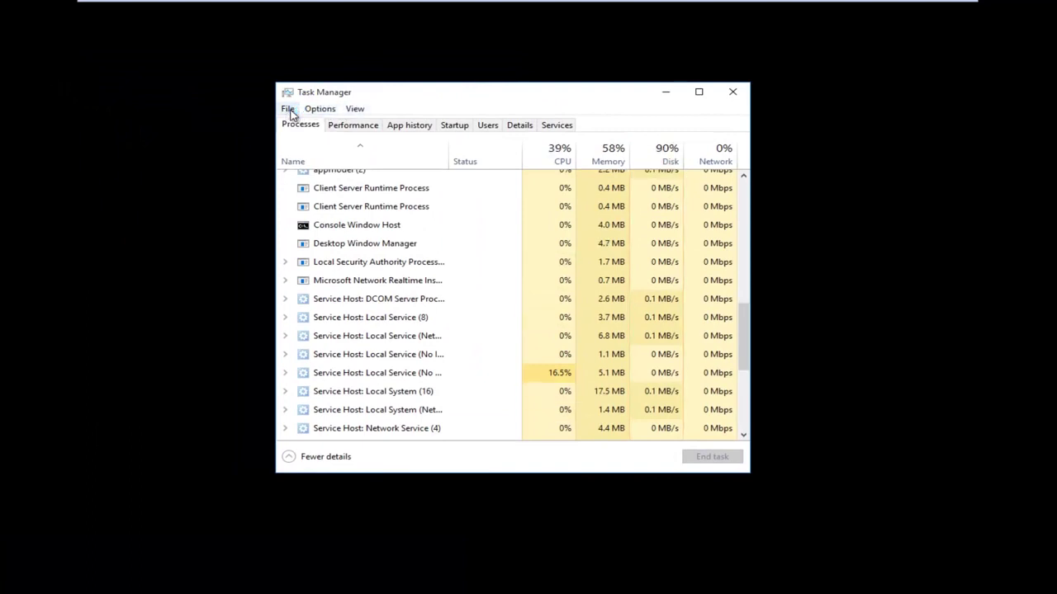
left_click(289, 110)
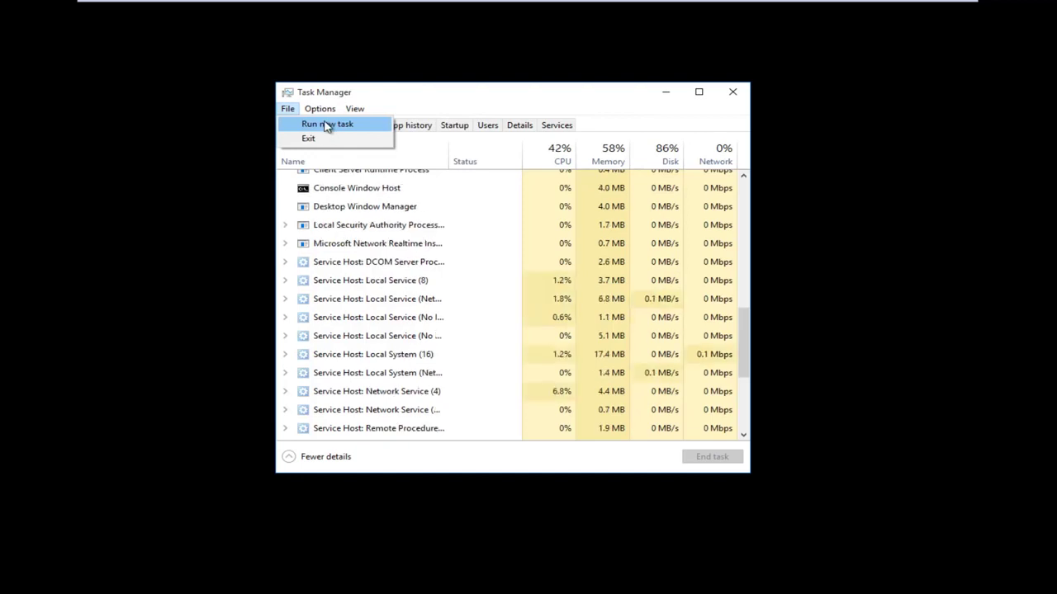
left_click(327, 124)
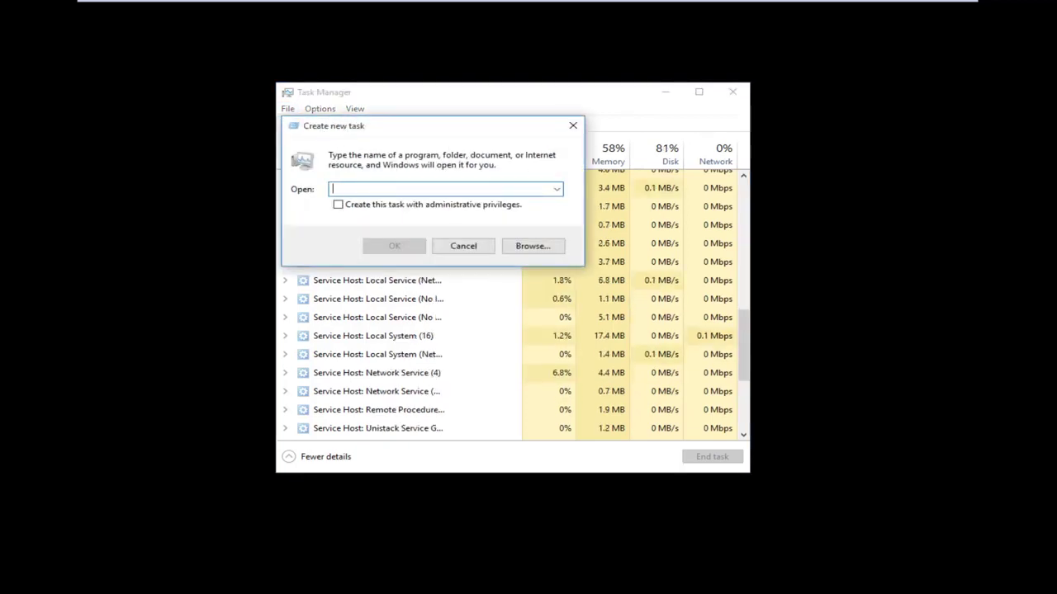
type("explor")
key("BackSpace")
key("BackSpace")
key("BackSpace")
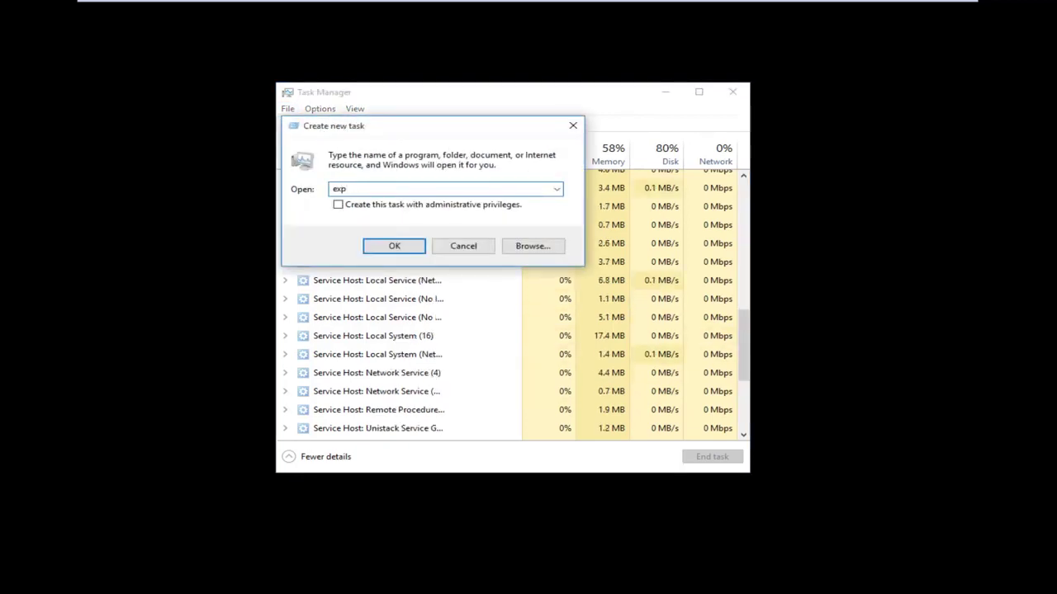
type("lorer")
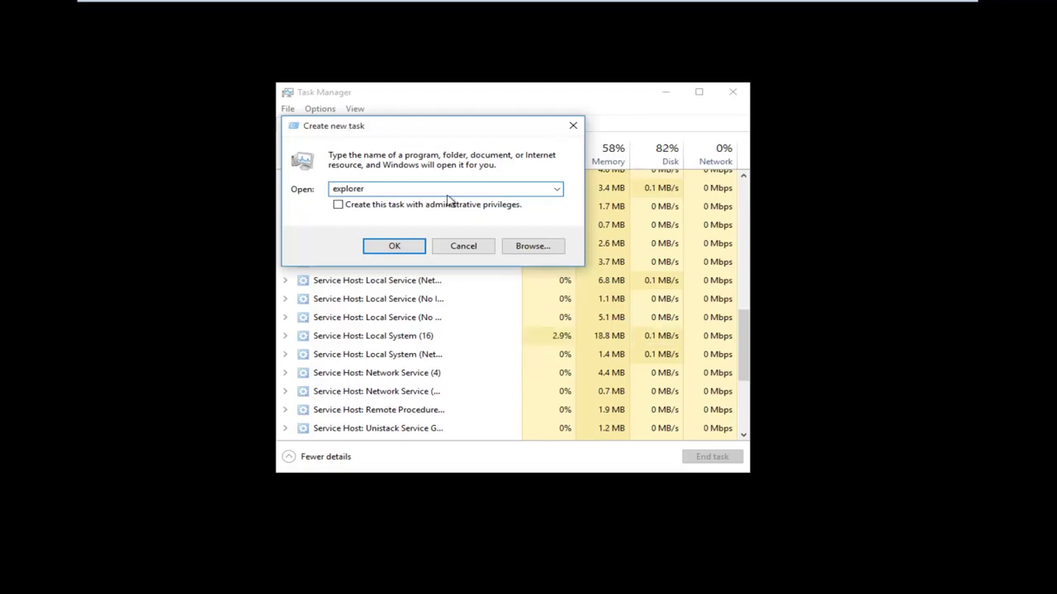
left_click(395, 247)
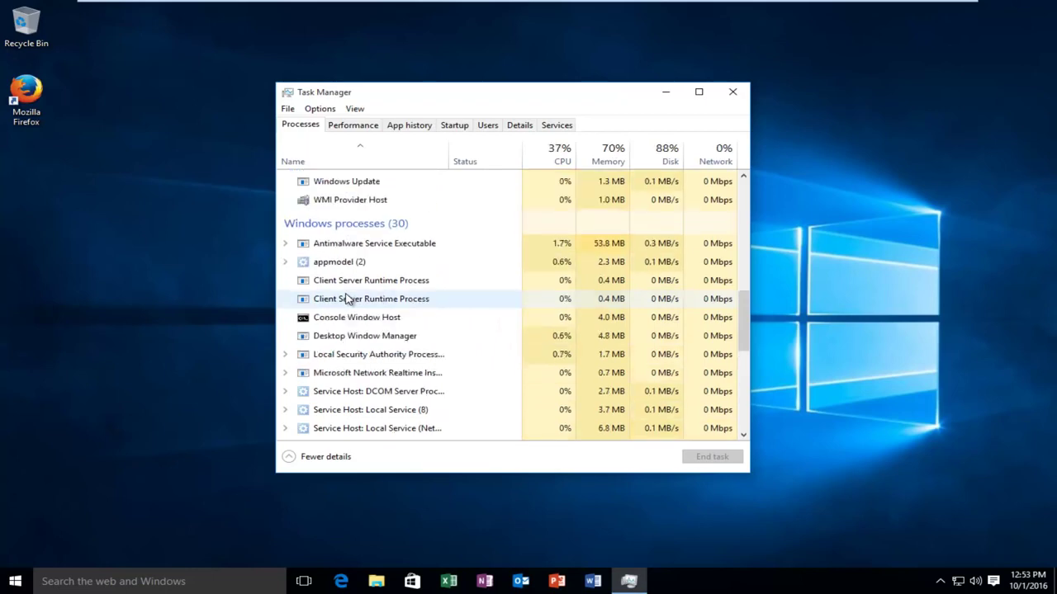
Close Task Manager and reopen it from the taskbar menu
left_click(732, 92)
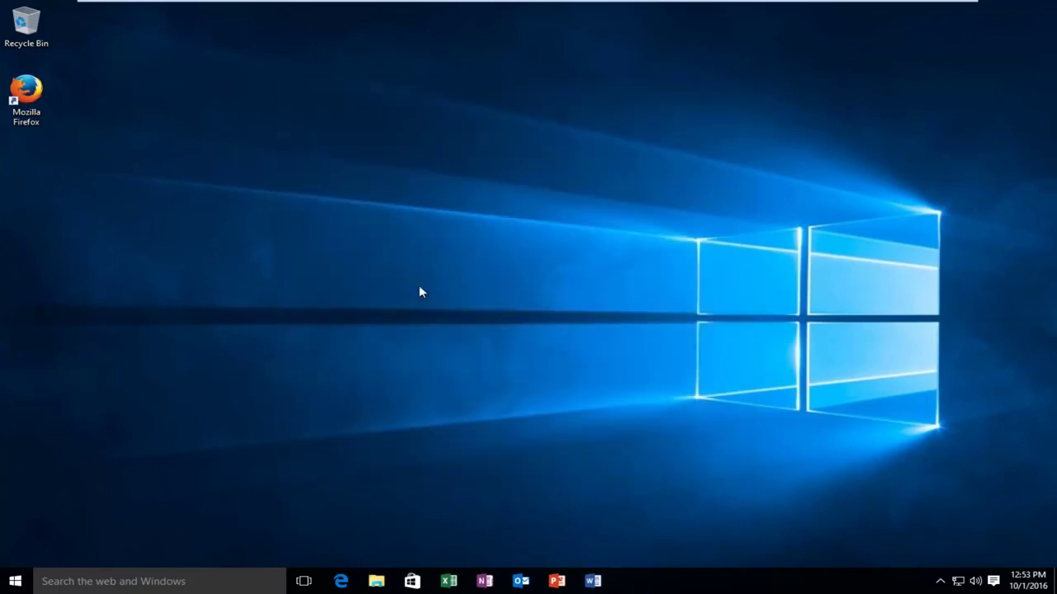
right_click(658, 581)
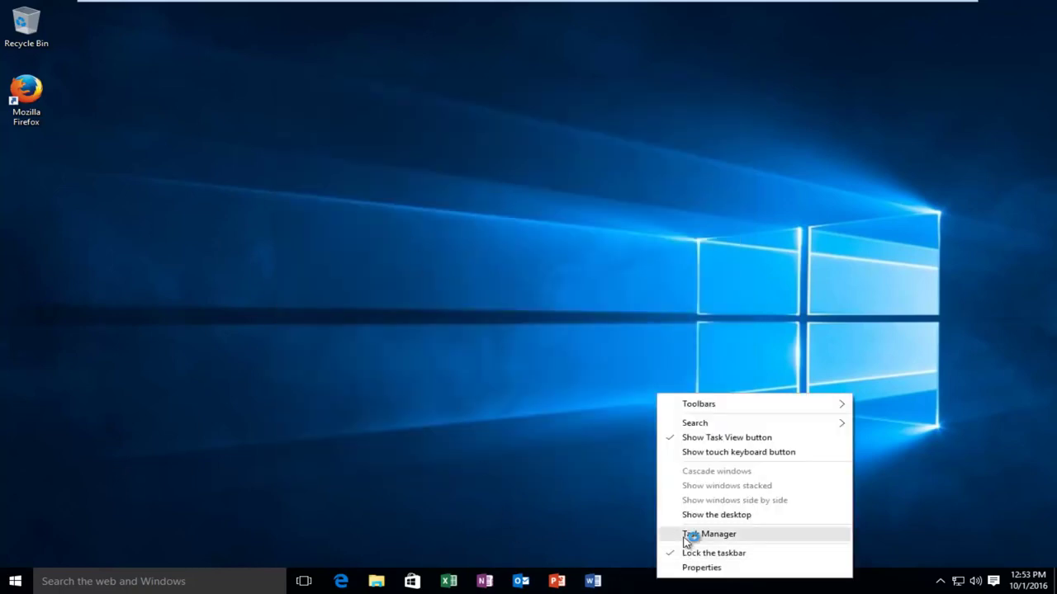
left_click(684, 535)
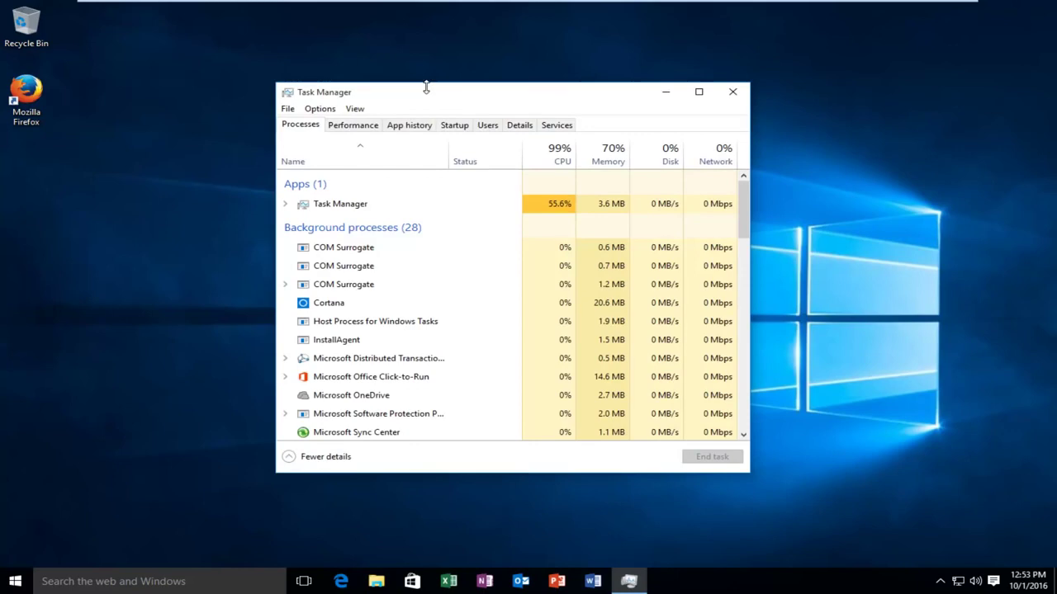
Locate Windows Explorer in the process list and end its task
scroll(395, 264, "down", 8)
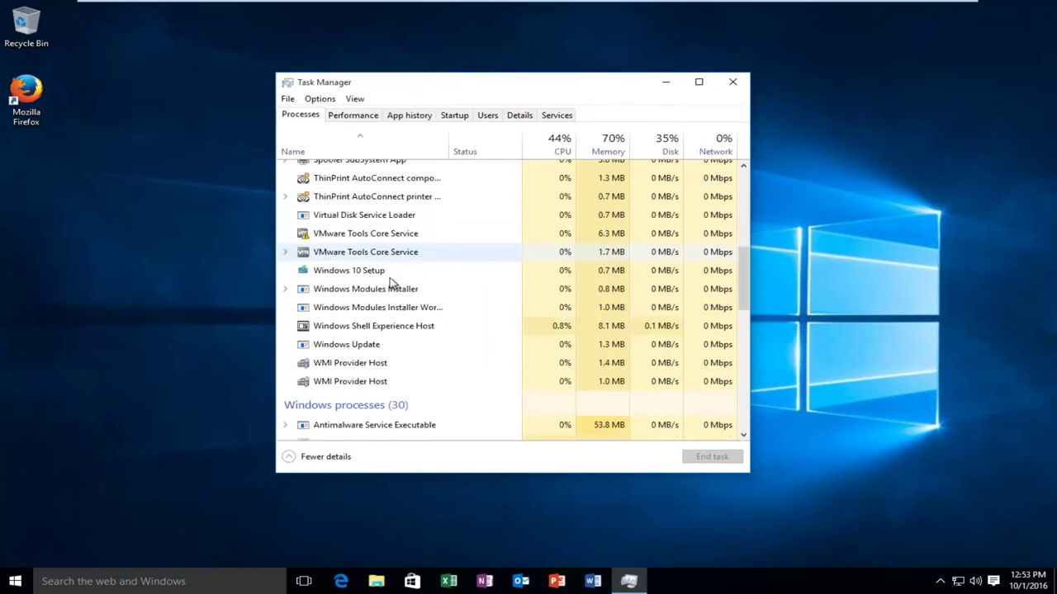
scroll(384, 324, "down", 6)
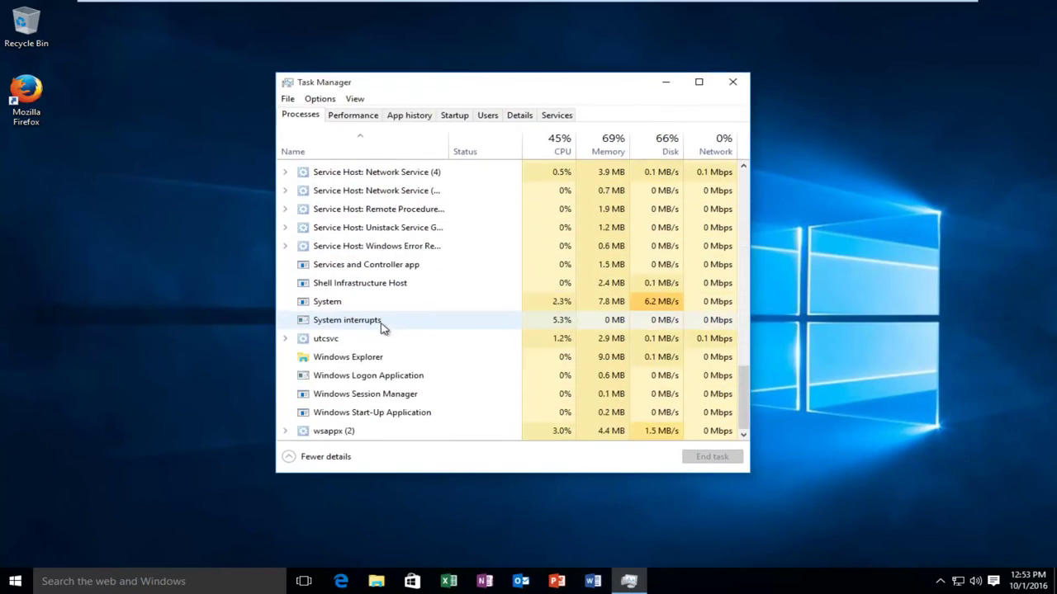
scroll(339, 372, "up", 1)
scroll(339, 371, "down", 1)
left_click(341, 363)
right_click(341, 364)
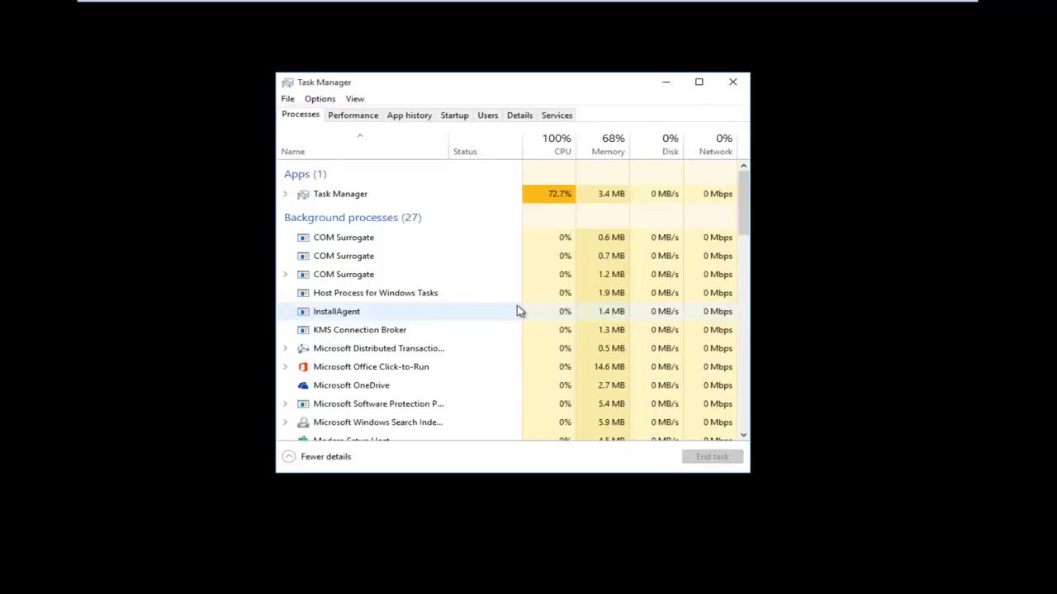
Run 'explorer' as a new task from File > Run new task, keeping the prefilled entry
left_click(288, 100)
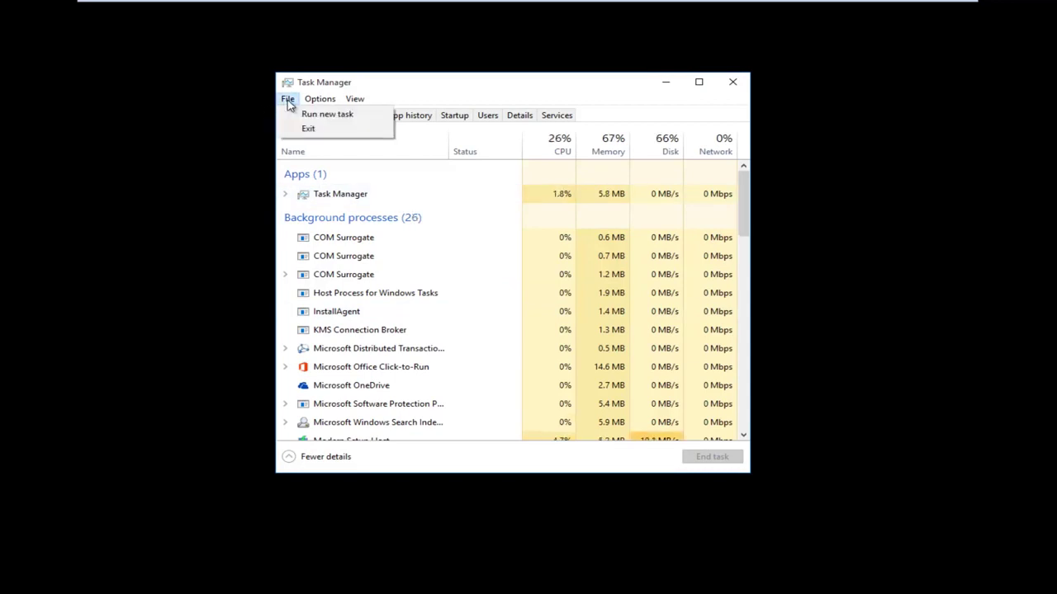
left_click(309, 114)
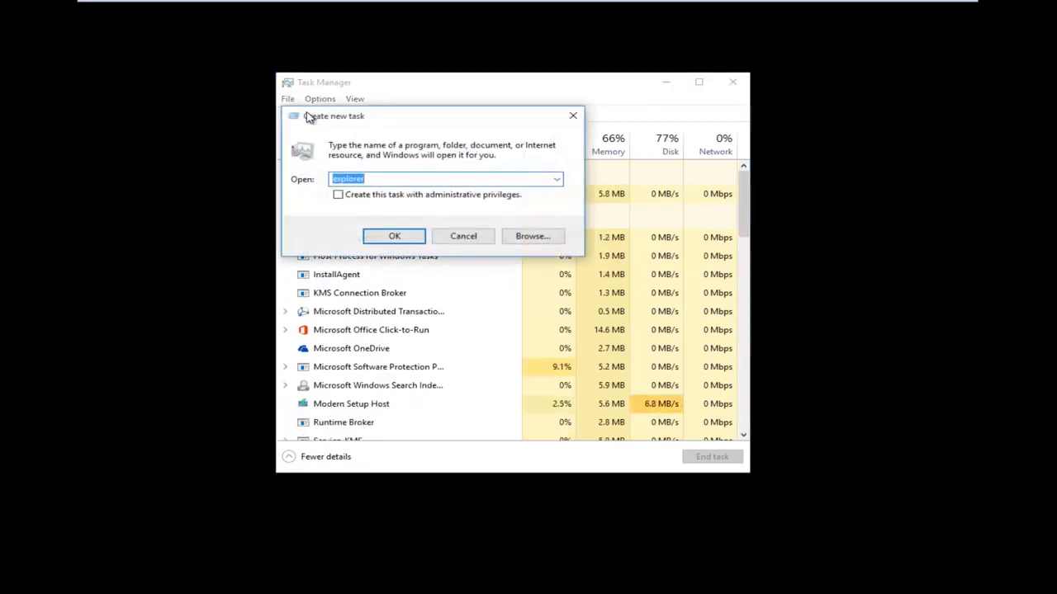
left_click(373, 176)
left_click(384, 239)
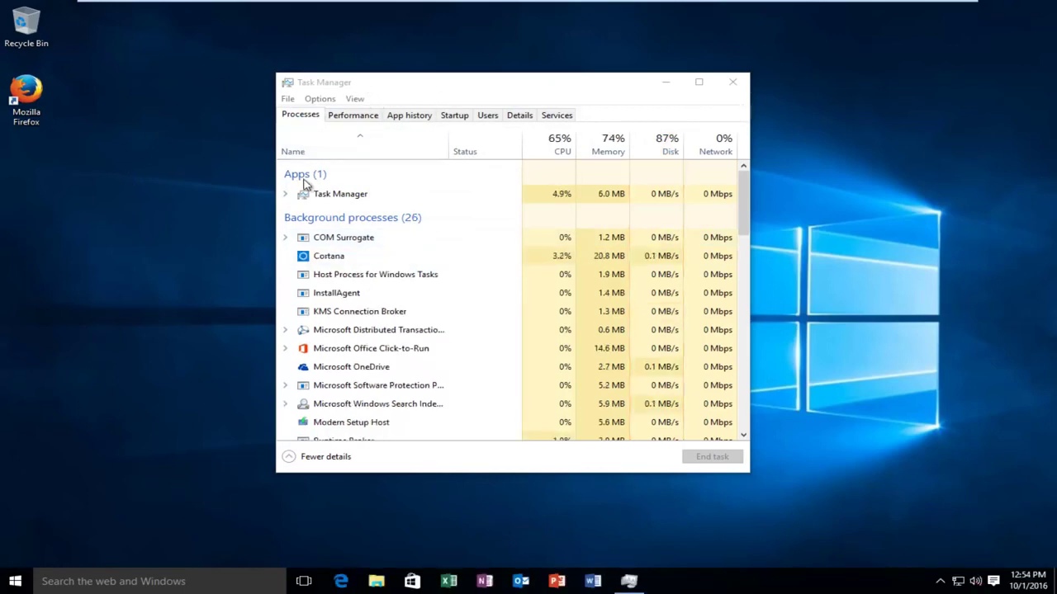
left_click_drag(337, 82, 371, 90)
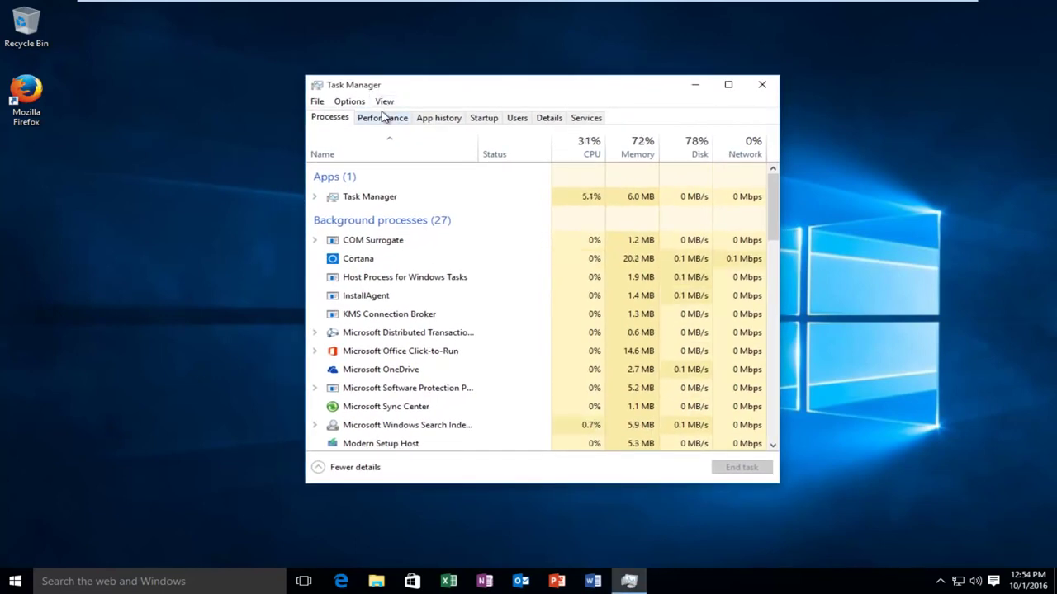